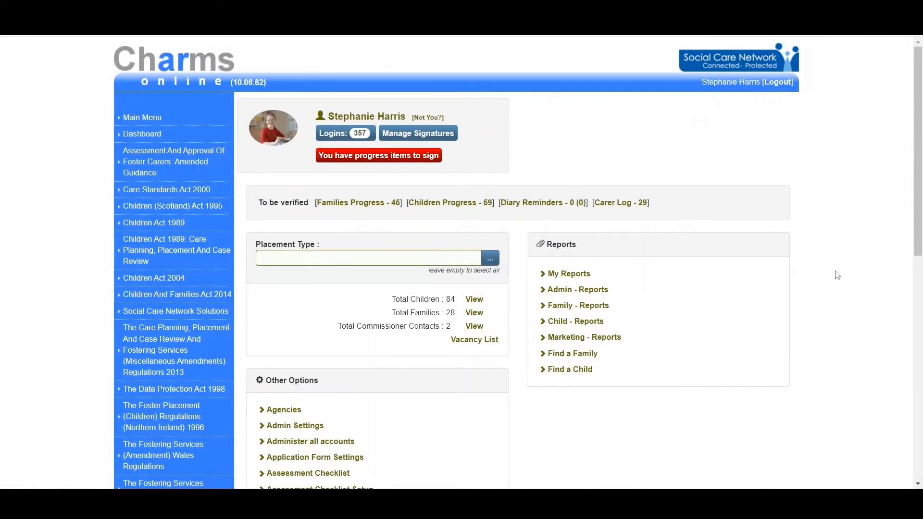
# Open the Training area and start adding a new course.
pyautogui.scroll(-8, 837, 275)
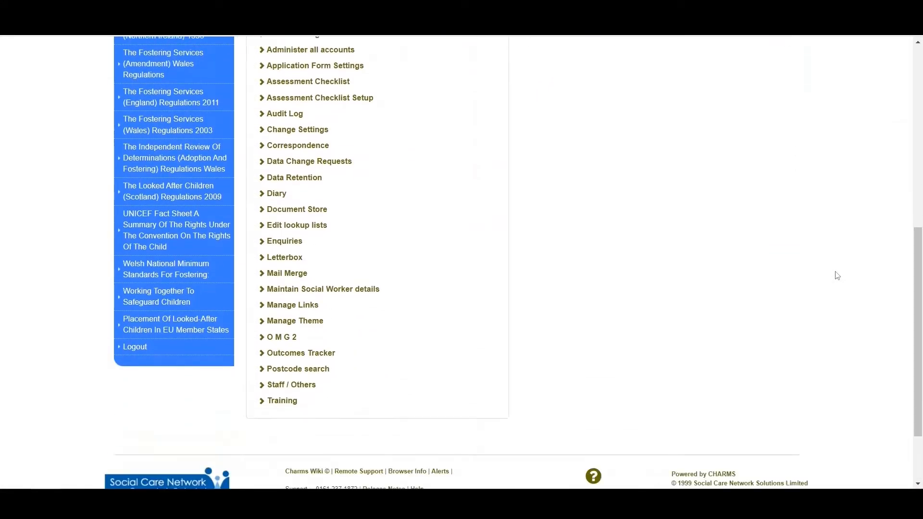
pyautogui.click(291, 373)
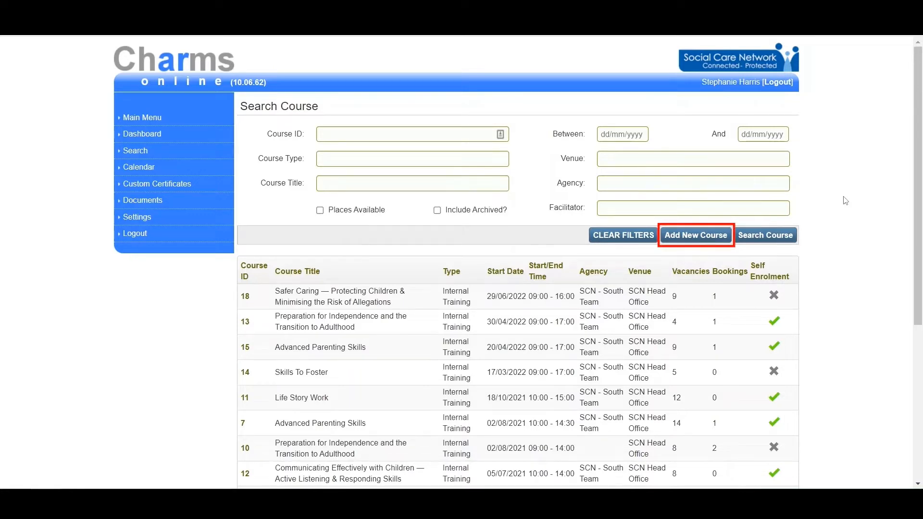
pyautogui.click(711, 235)
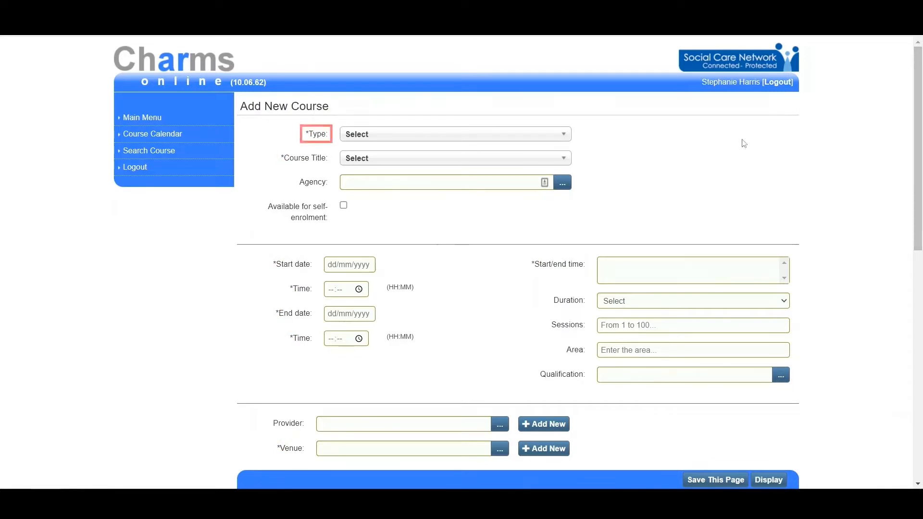
# Set the course type to Internal Training and the title to Safer Caring — Protecting Children & Minimising the Risk of Allegations.
pyautogui.click(551, 135)
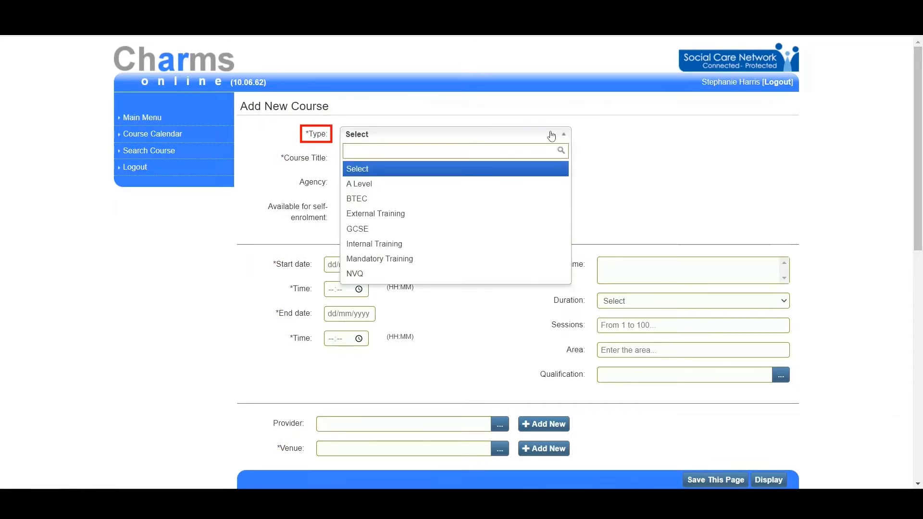
pyautogui.click(402, 244)
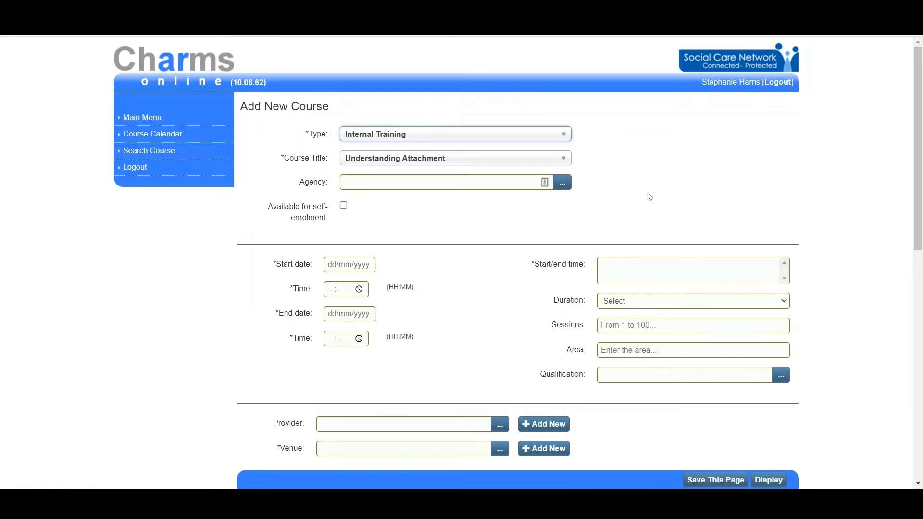
pyautogui.click(565, 164)
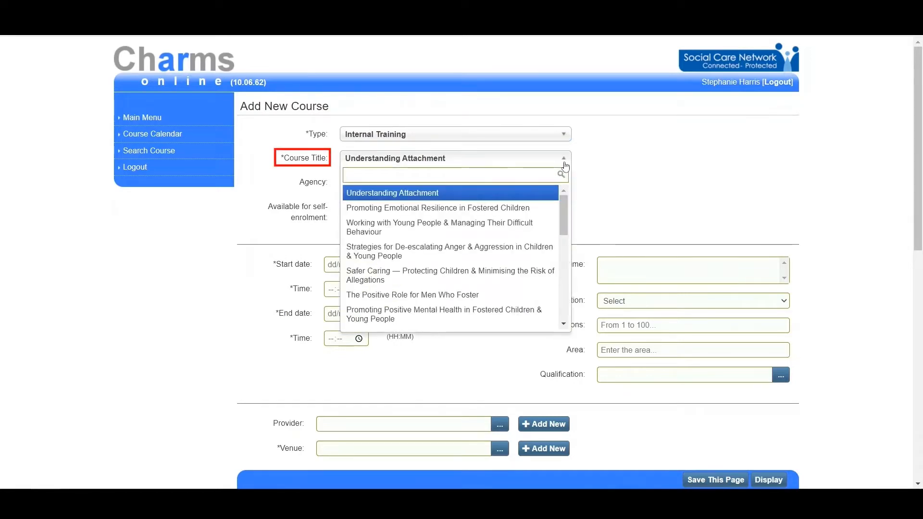
pyautogui.click(511, 278)
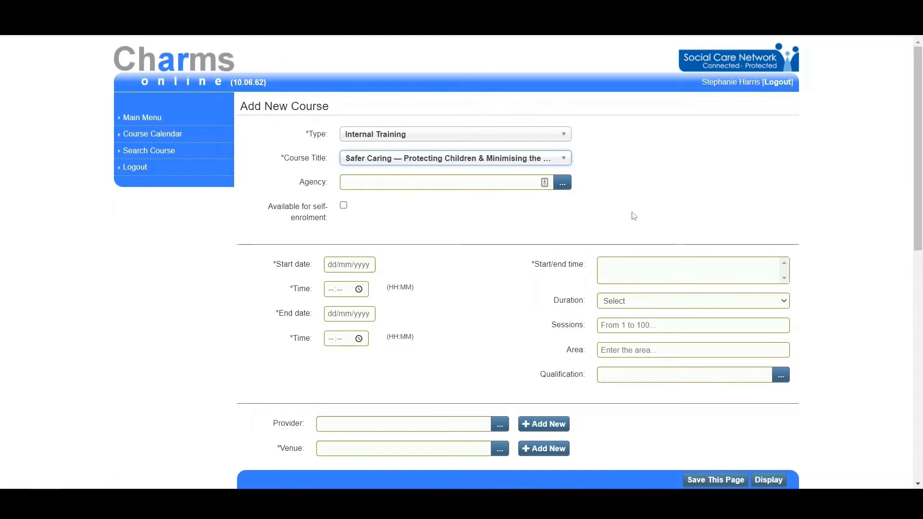
# Find "scn" agencies, assign SCN - South Team to the course, and make it available for self-enrolment.
pyautogui.click(566, 186)
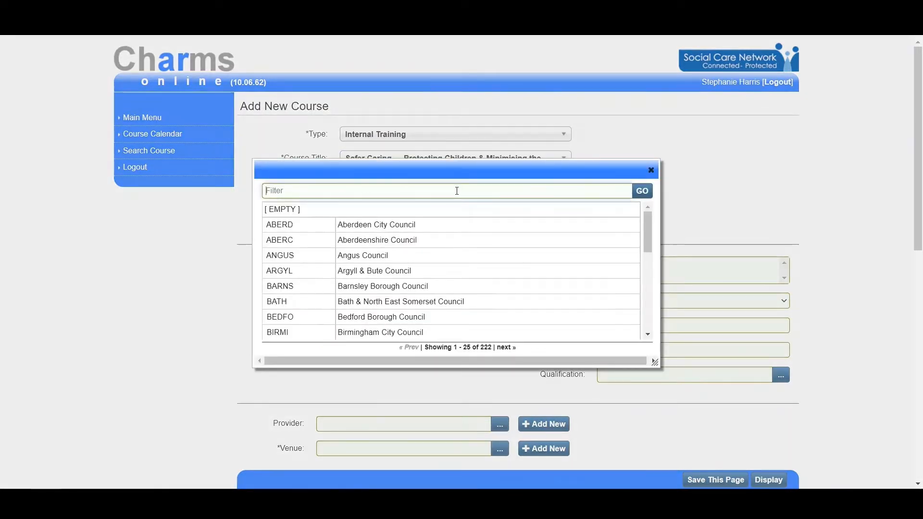
pyautogui.write('scn')
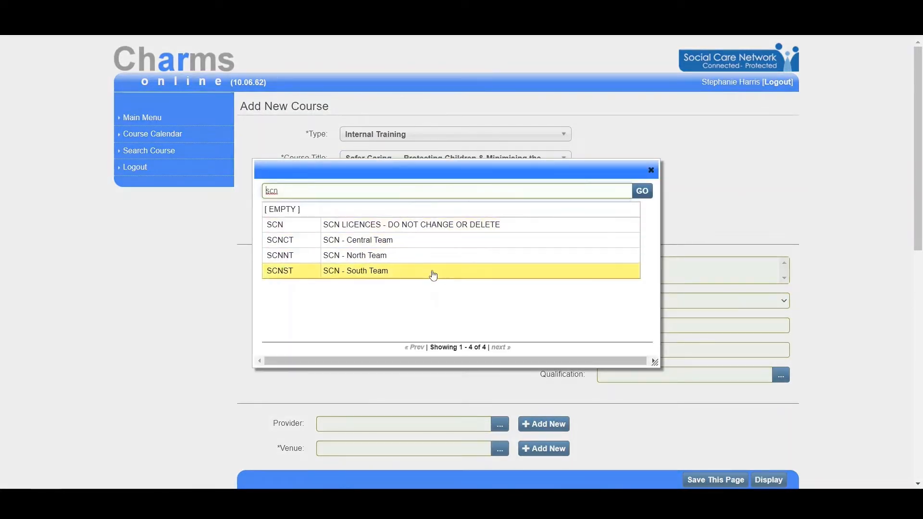
pyautogui.click(433, 275)
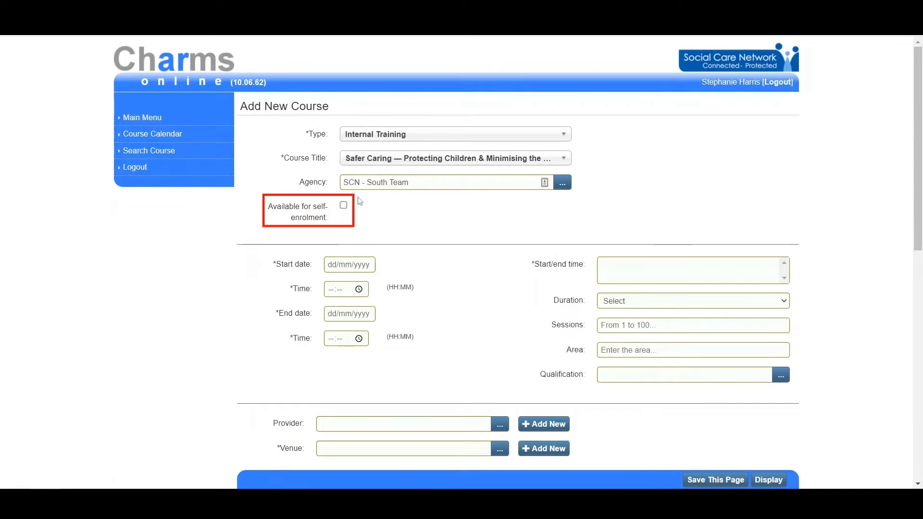
pyautogui.click(343, 205)
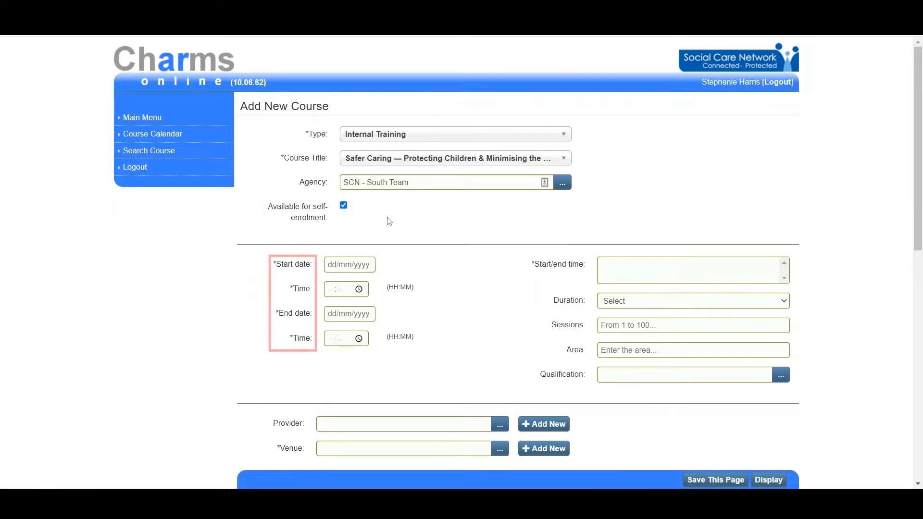
# Set both the start date and the end date of the course to 06/06/2022.
pyautogui.click(346, 263)
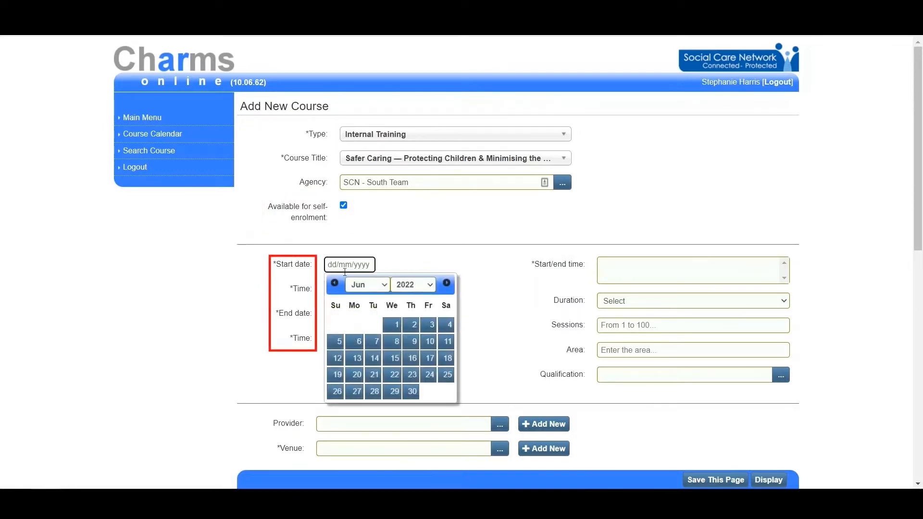
pyautogui.click(357, 342)
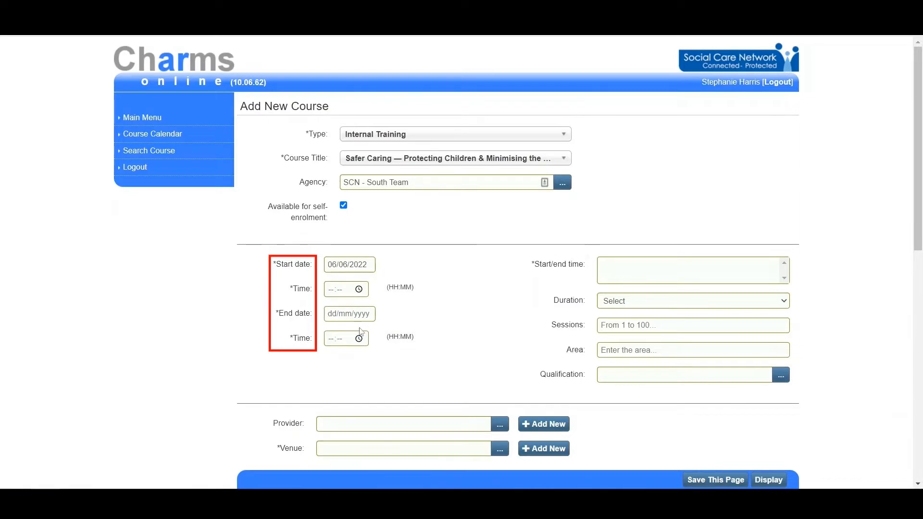
pyautogui.click(360, 317)
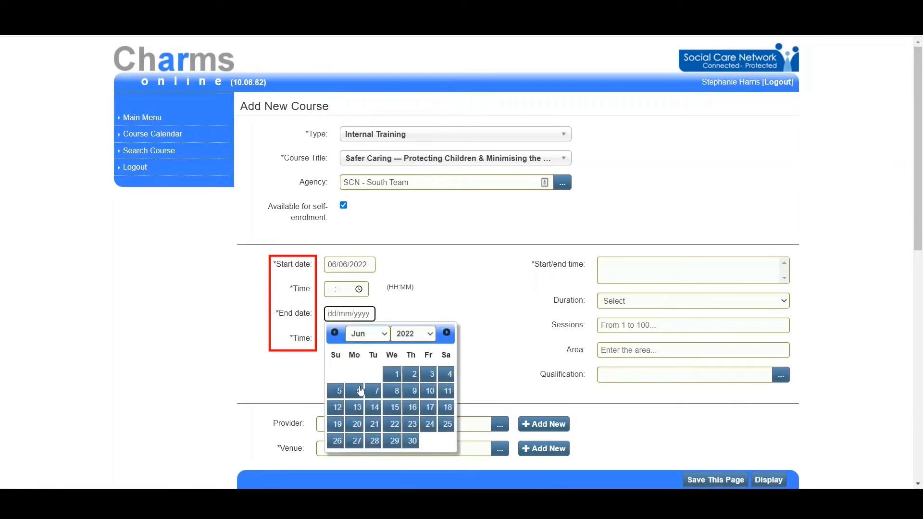
pyautogui.click(361, 390)
# Set the course's start time to 09:00 and its end time to 16:00.
pyautogui.click(333, 295)
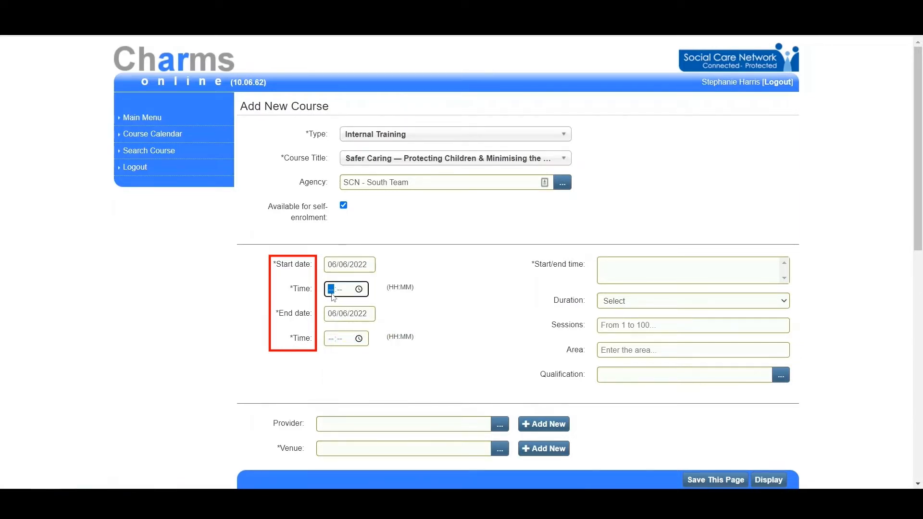
pyautogui.write('09:00')
pyautogui.click(335, 339)
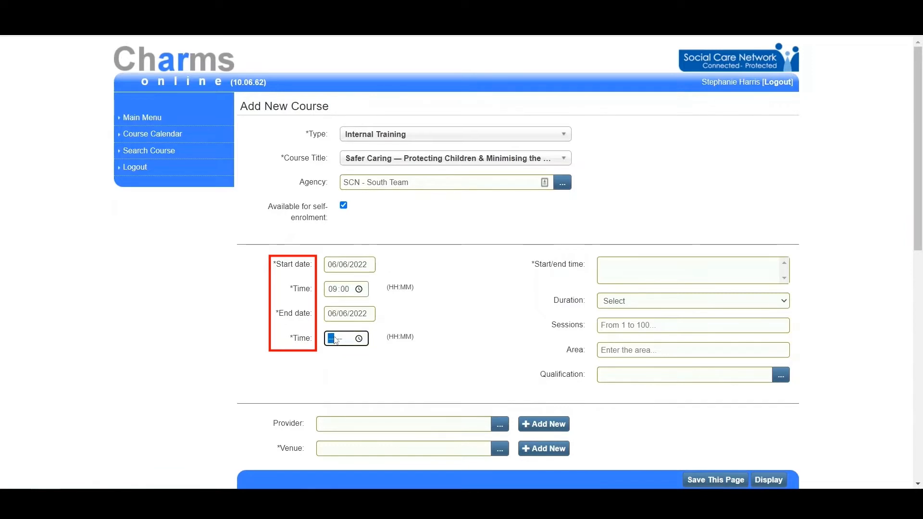
pyautogui.write('1600')
pyautogui.click(479, 336)
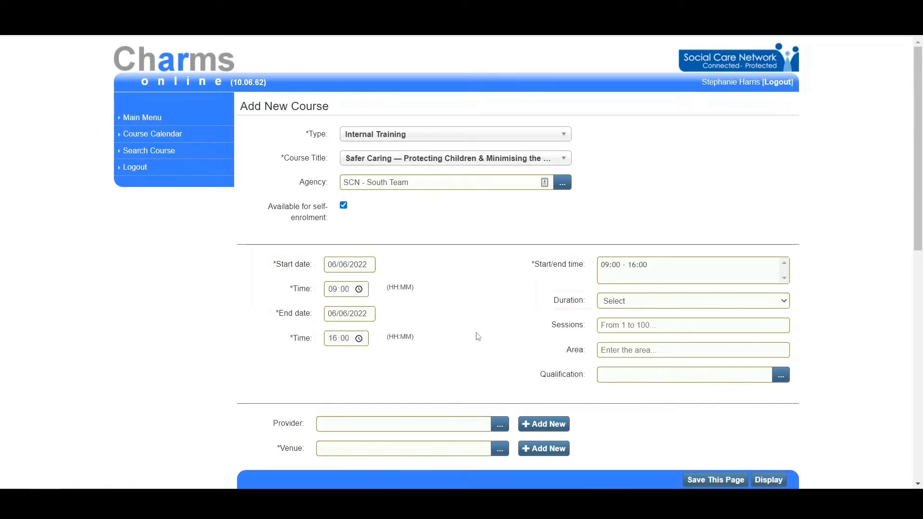
# Set the course duration to 1 day and the number of sessions to 1.
pyautogui.click(619, 303)
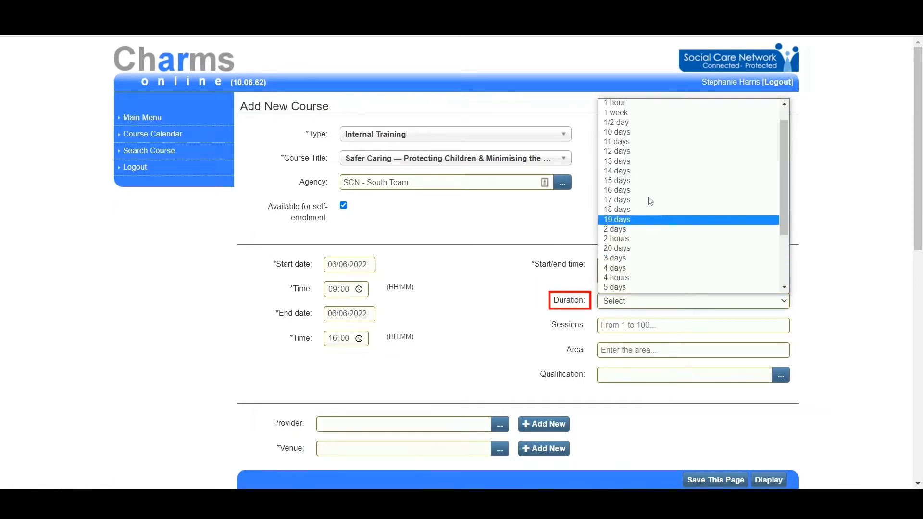
pyautogui.scroll(1, 640, 126)
pyautogui.click(630, 113)
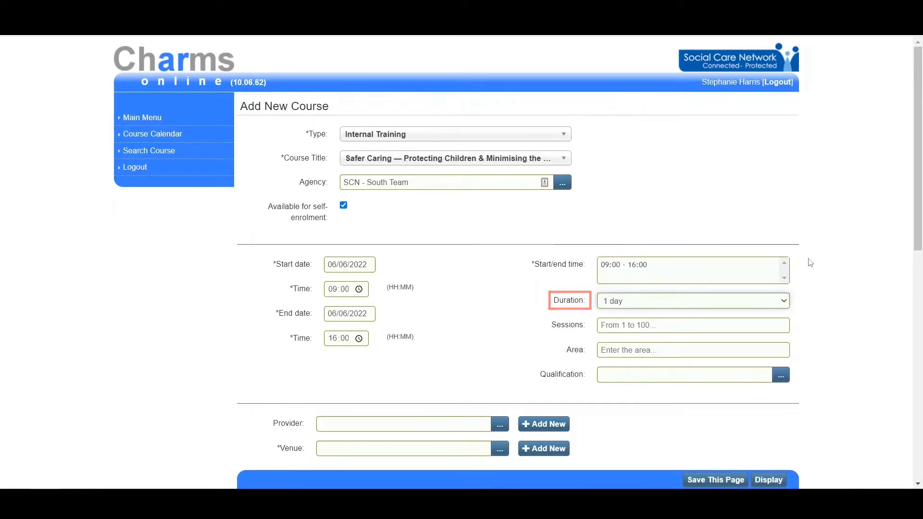
pyautogui.click(743, 326)
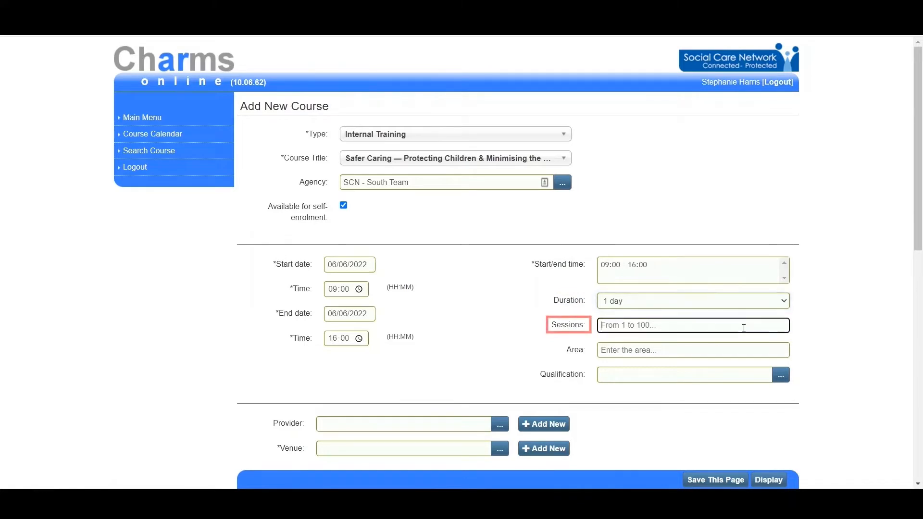
pyautogui.write('1')
pyautogui.click(814, 332)
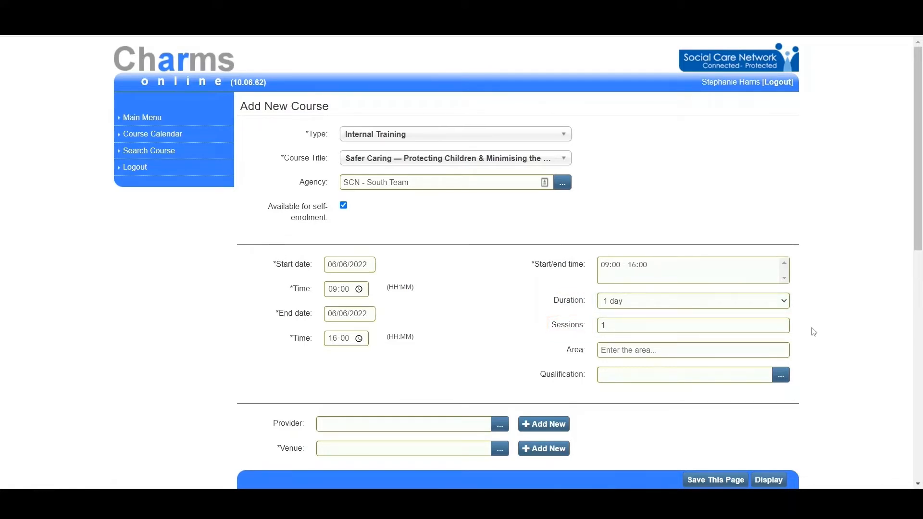
# Enter SCN South East as the course area and view the list of selectable qualifications without choosing one.
pyautogui.click(697, 346)
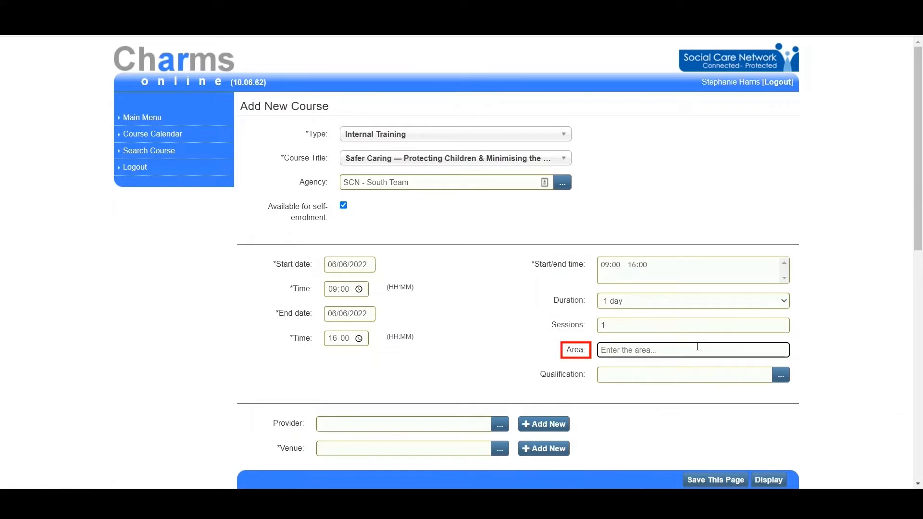
pyautogui.write('SCN South East')
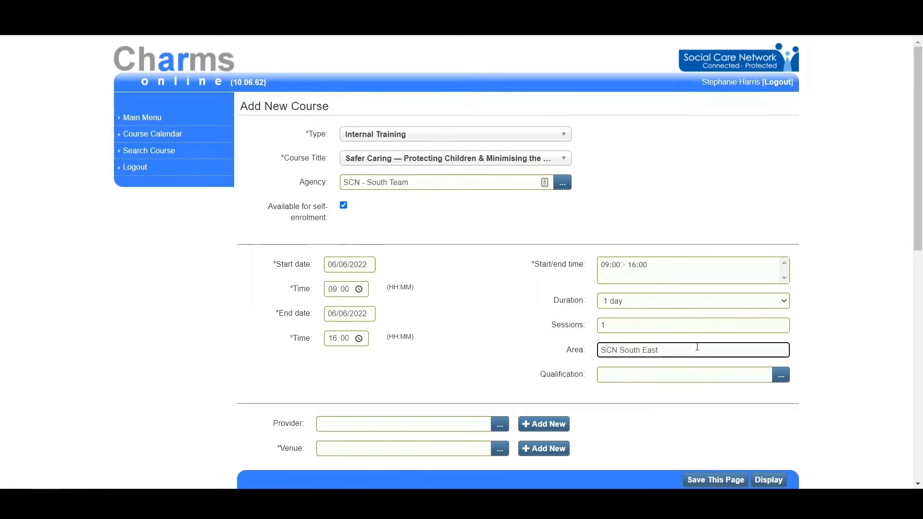
pyautogui.click(831, 375)
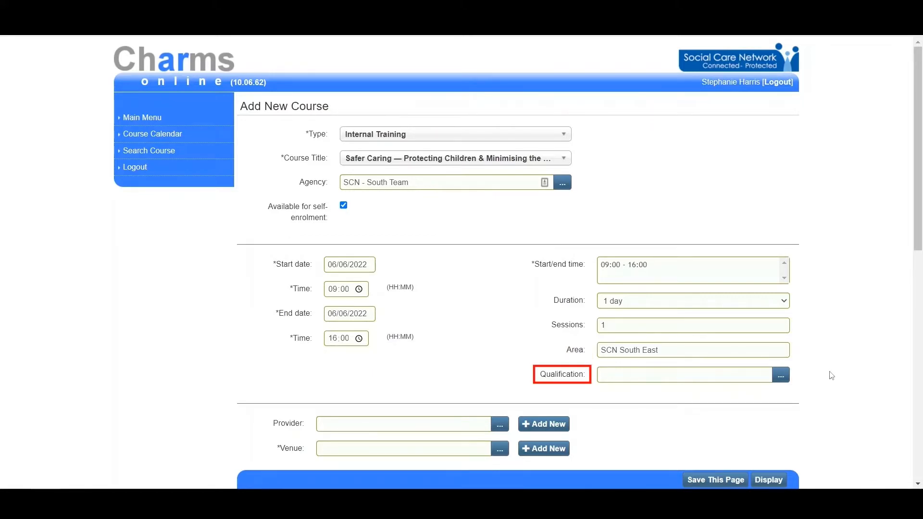
pyautogui.click(787, 377)
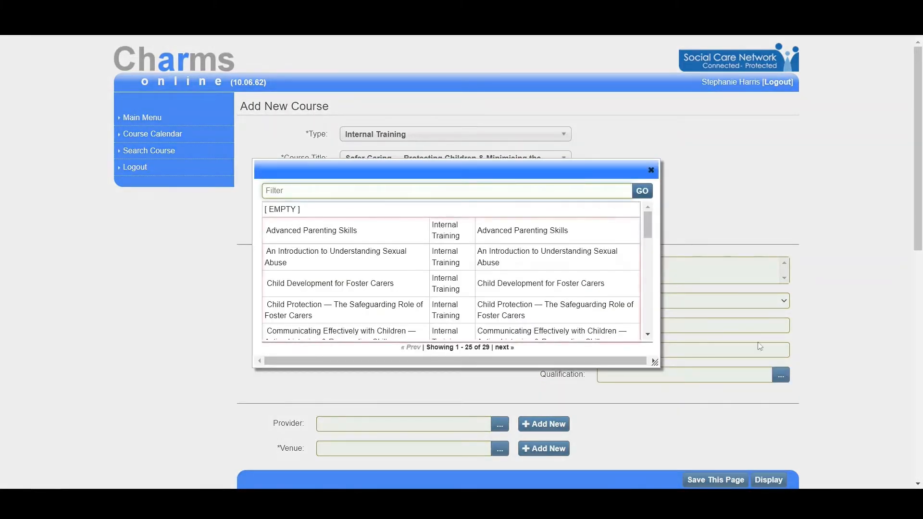
pyautogui.click(651, 172)
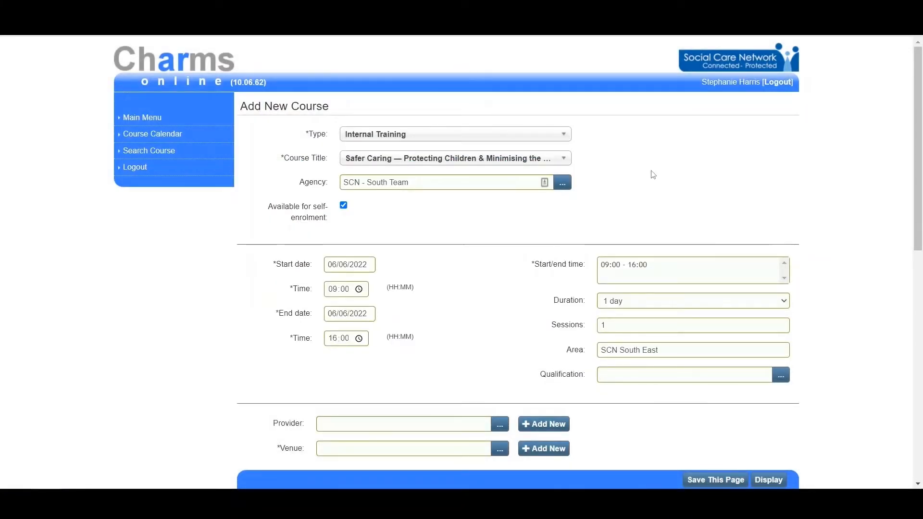
# Choose Social Work Training Provider as the provider of the course.
pyautogui.scroll(-7, 651, 174)
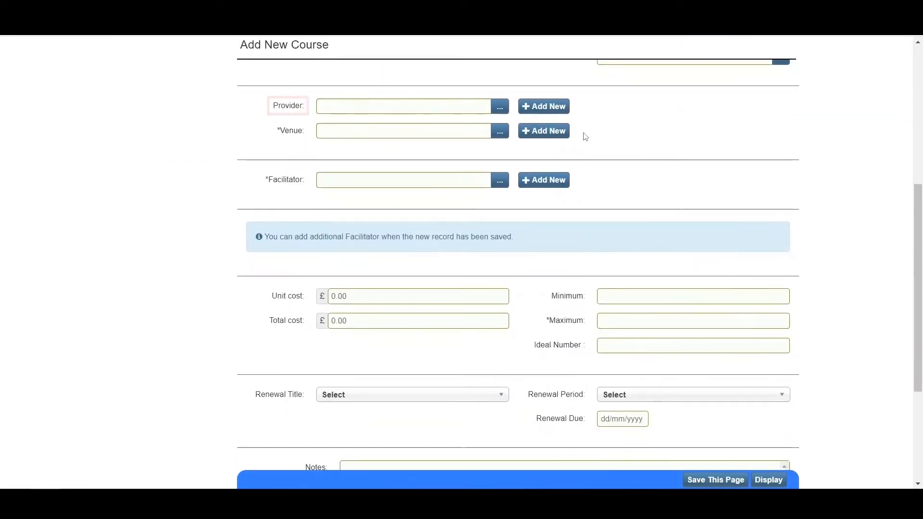
pyautogui.click(503, 108)
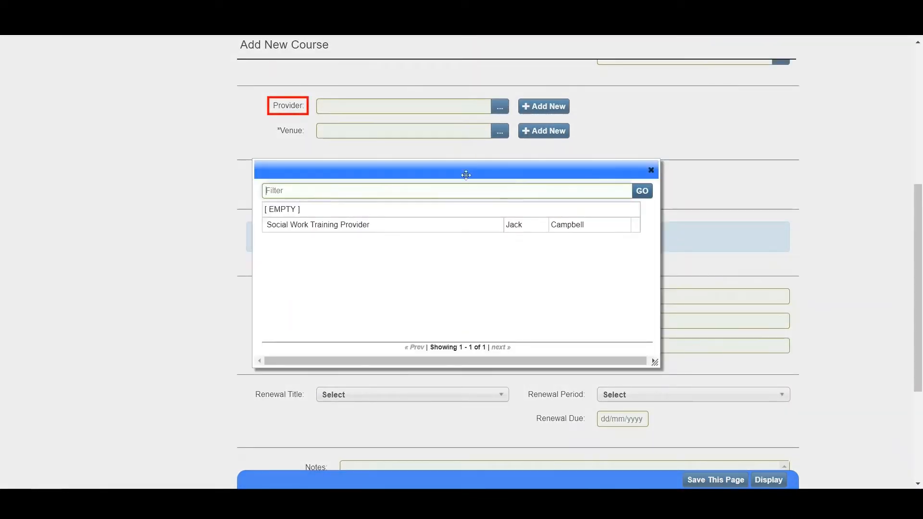
pyautogui.click(456, 227)
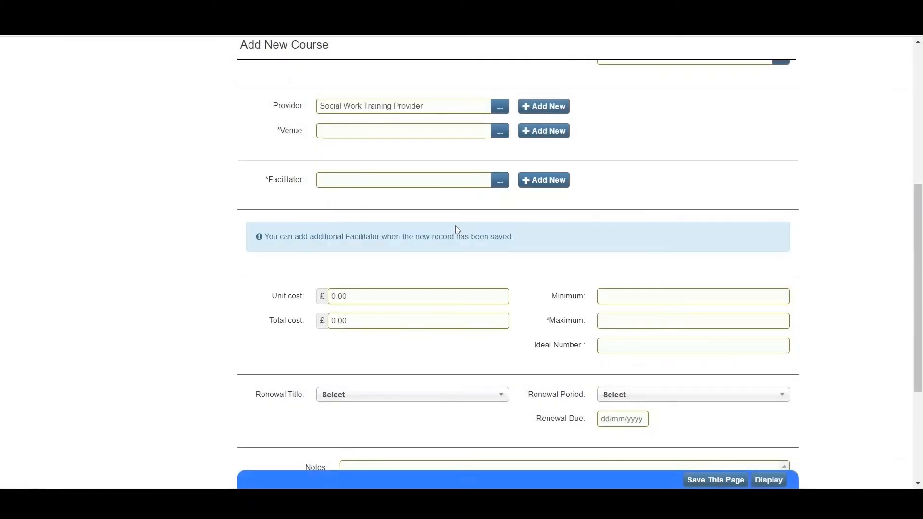
# Choose SCN Head Office as the venue and the contact from Social Work Training Provider as the facilitator.
pyautogui.click(502, 133)
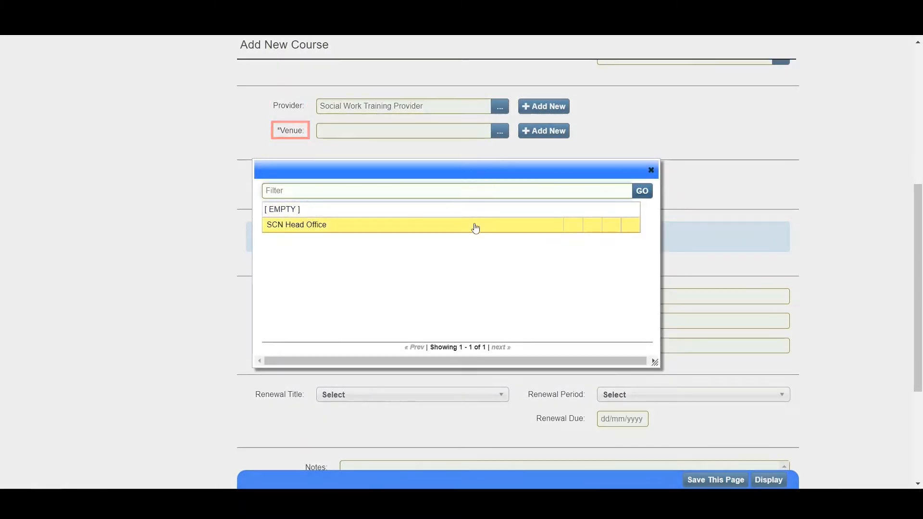
pyautogui.click(475, 227)
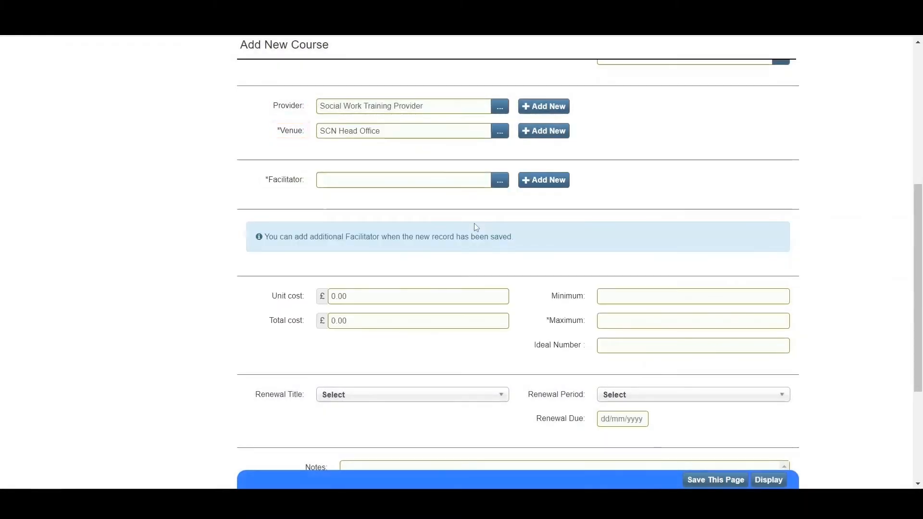
pyautogui.click(499, 183)
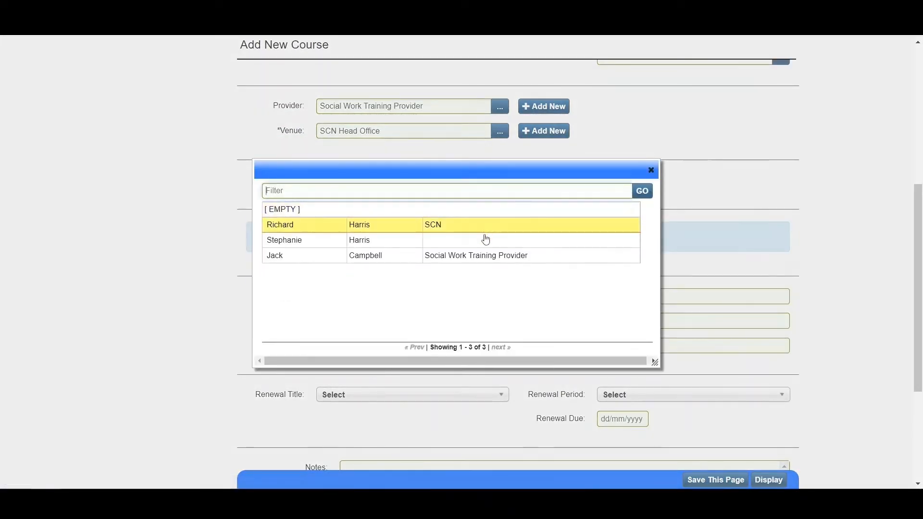
pyautogui.click(480, 259)
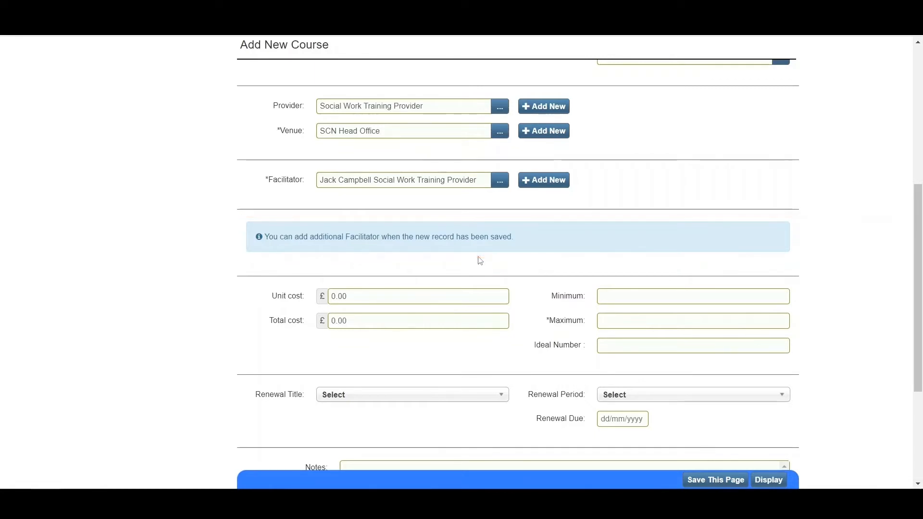
# Set the unit cost of the course to £50.00.
pyautogui.click(377, 301)
pyautogui.press('BackSpace')
pyautogui.press('BackSpace')
pyautogui.press('BackSpace')
pyautogui.press('BackSpace')
pyautogui.write('50')
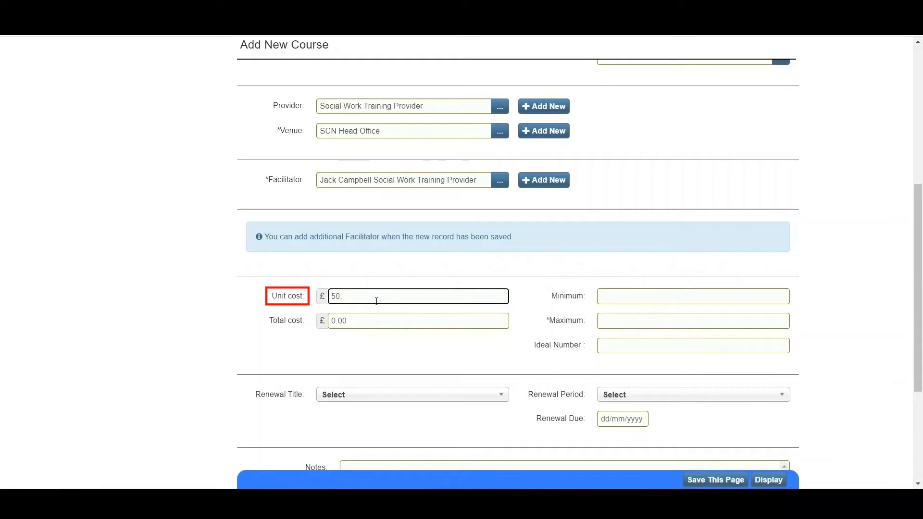
pyautogui.write('.00')
# Set the total cost to £500.00 and the minimum, maximum and ideal number of attendees to 10 each.
pyautogui.moveTo(354, 319); pyautogui.dragTo(325, 322)
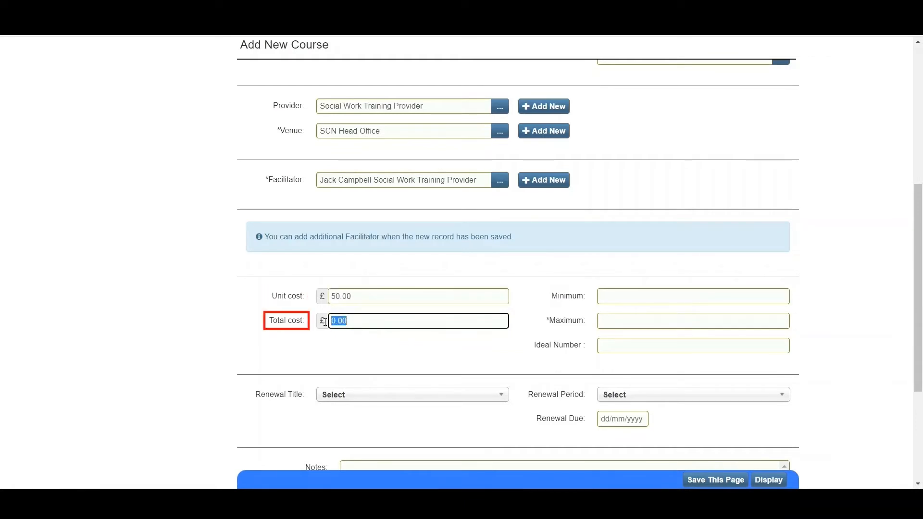
pyautogui.write('500.00')
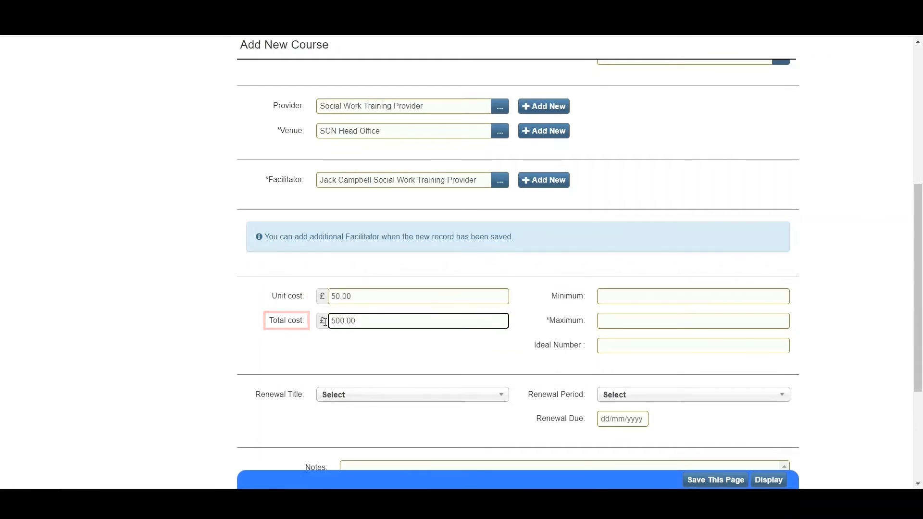
pyautogui.click(628, 297)
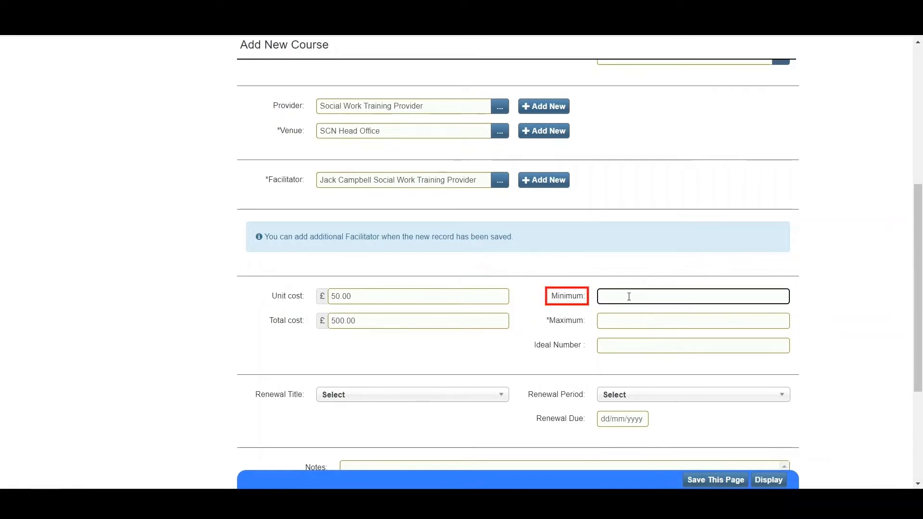
pyautogui.click(614, 321)
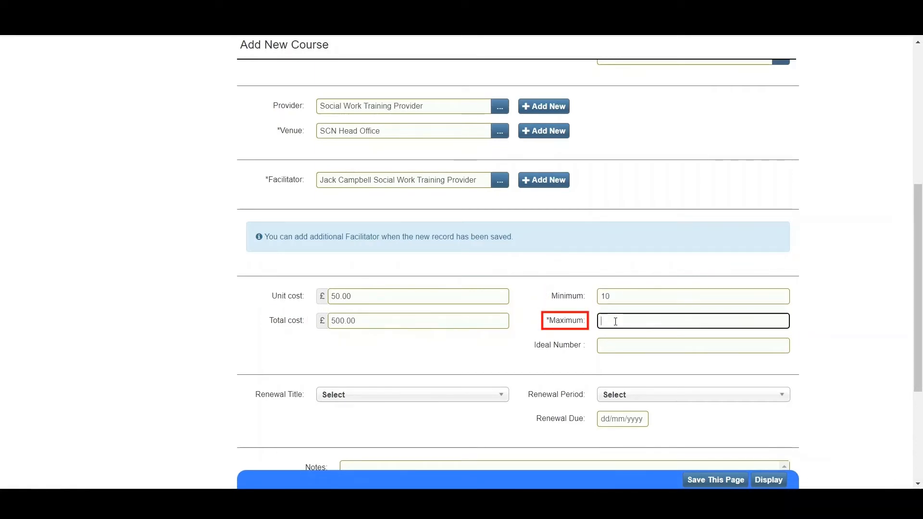
pyautogui.write('10')
pyautogui.click(615, 345)
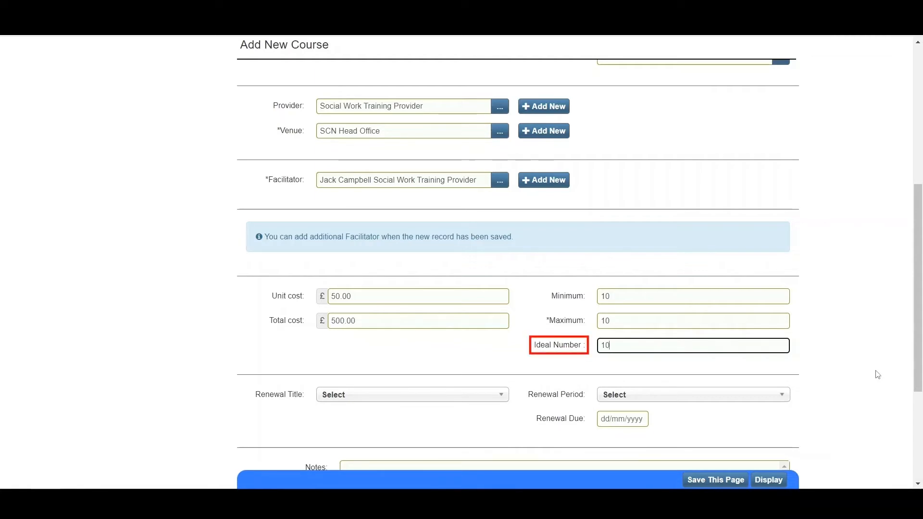
pyautogui.click(877, 374)
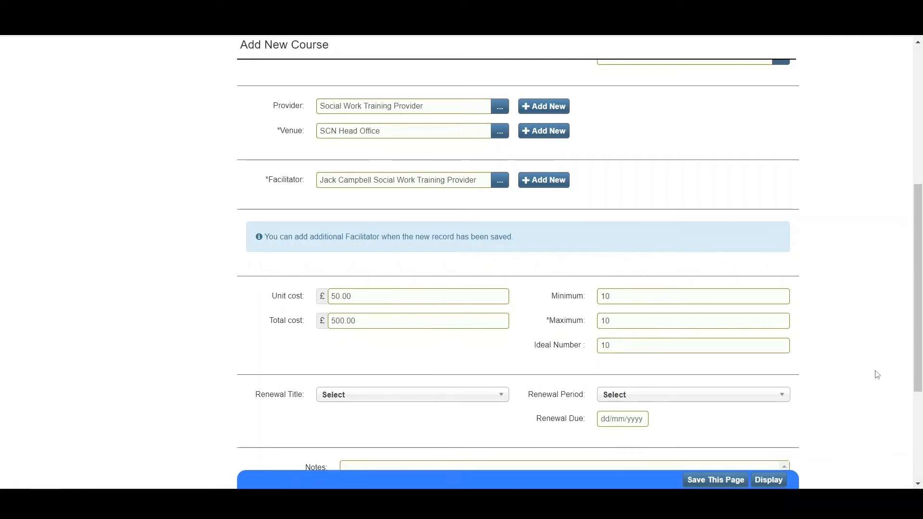
# Set the renewal title to Safer Caring Renewal with a renewal period of 2 Years, and save the new course.
pyautogui.scroll(-4, 878, 374)
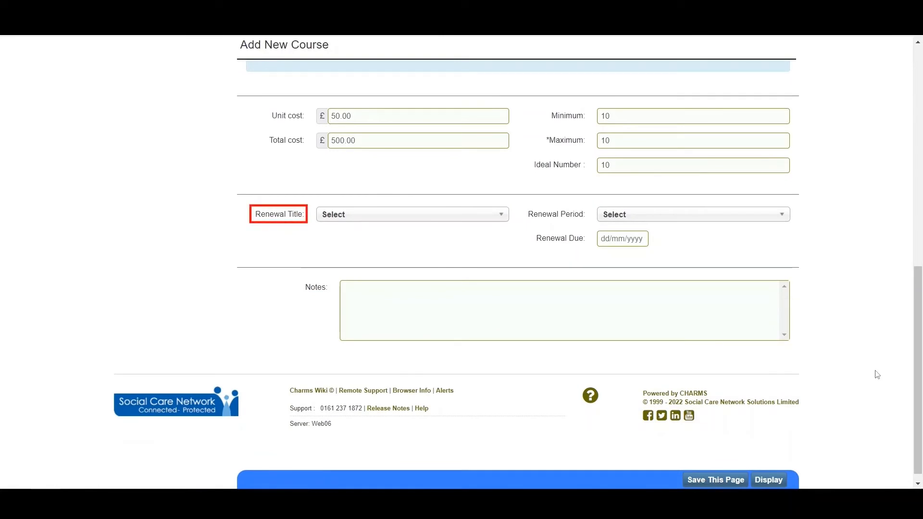
pyautogui.click(445, 216)
pyautogui.click(414, 244)
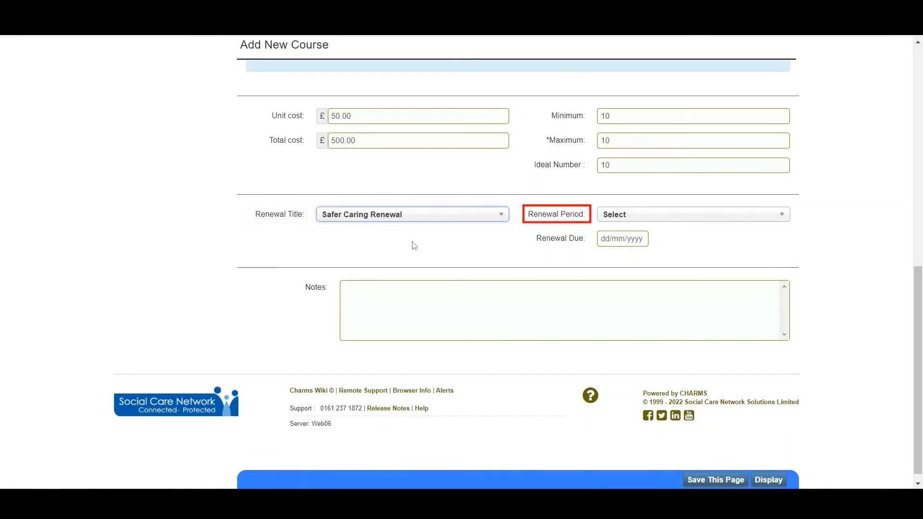
pyautogui.click(784, 216)
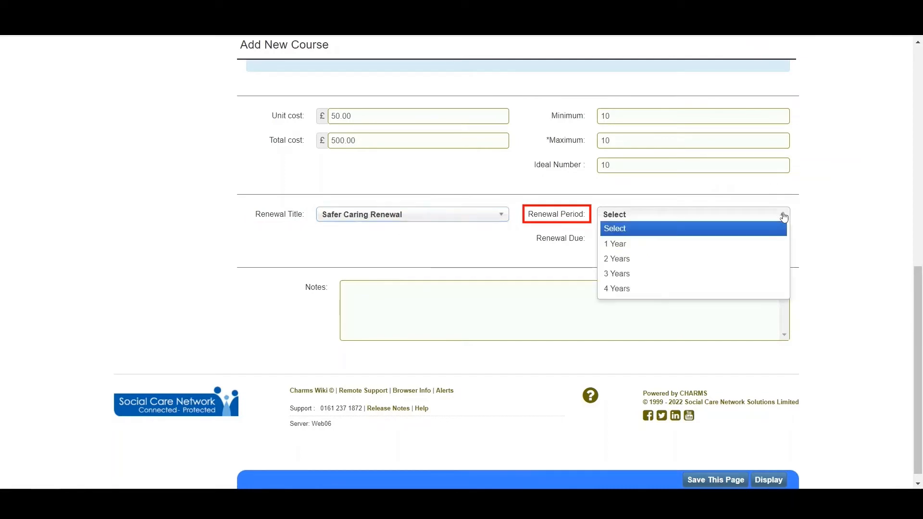
pyautogui.click(689, 259)
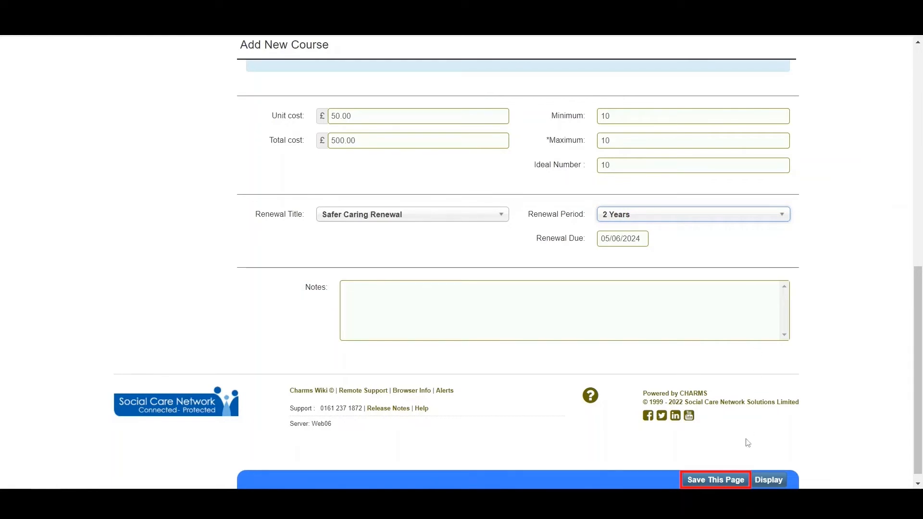
pyautogui.click(737, 480)
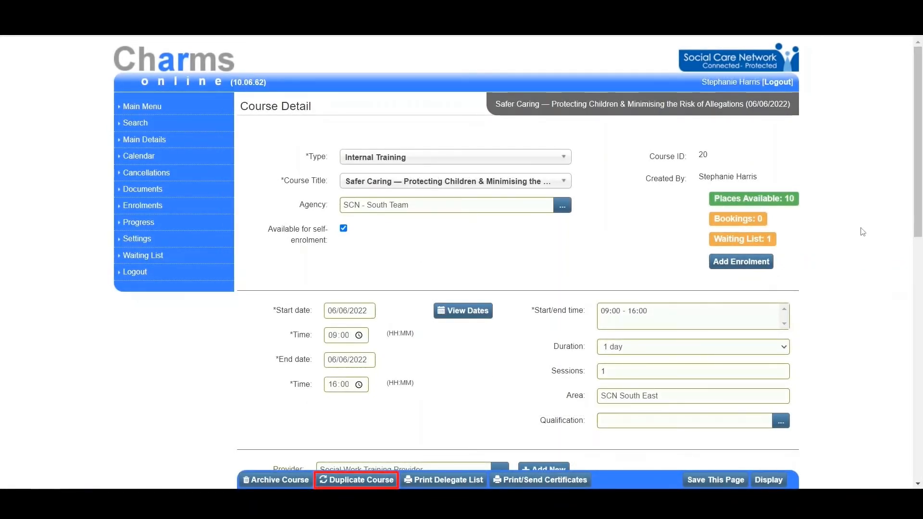
# Duplicate the saved Safer Caring course, confirm the duplication and look through the copy's details.
pyautogui.click(350, 480)
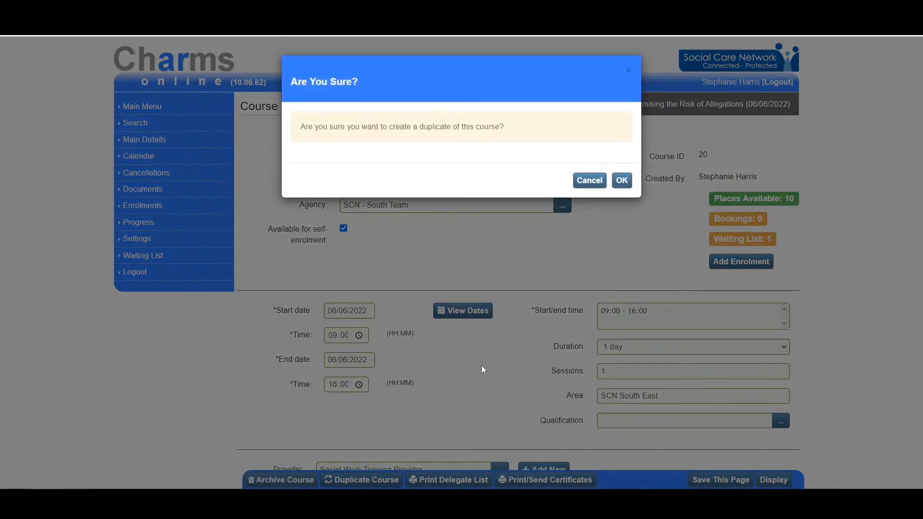
pyautogui.click(622, 181)
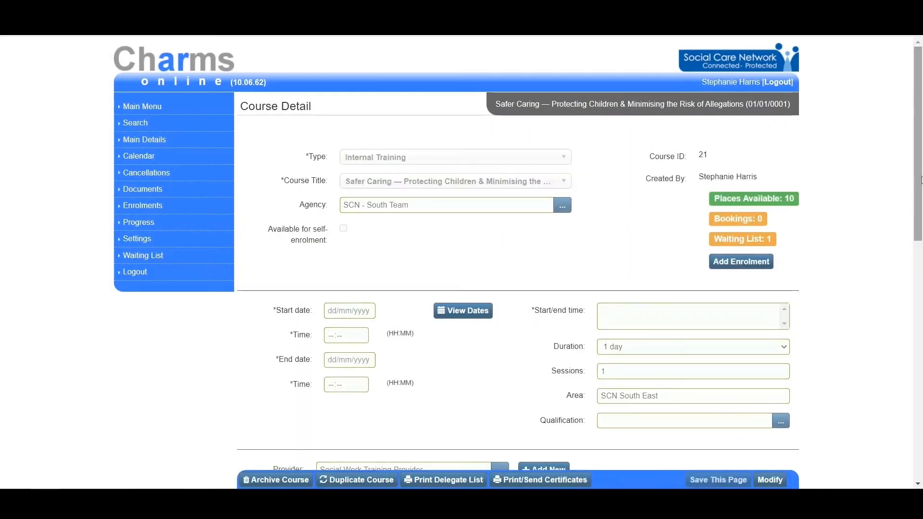
pyautogui.moveTo(920, 180); pyautogui.dragTo(920, 377)
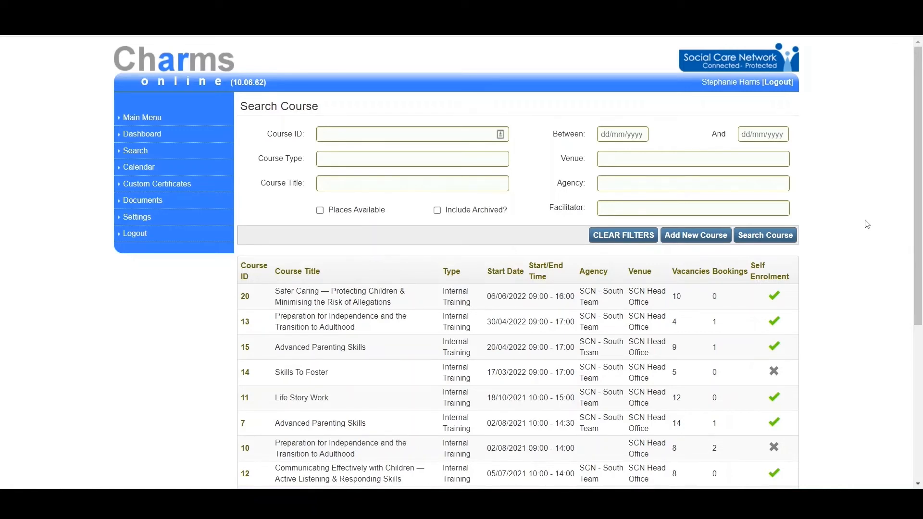
# Archive the Safer Caring course starting 06/06/2022 with reason Duplicate Course, the note "Duplicate" and enrolments added to the waiting list.
pyautogui.click(245, 297)
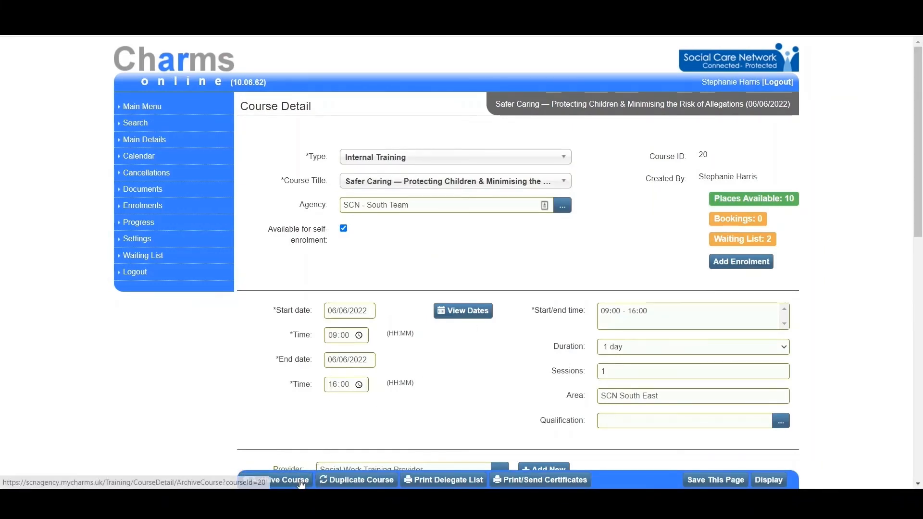
pyautogui.click(300, 480)
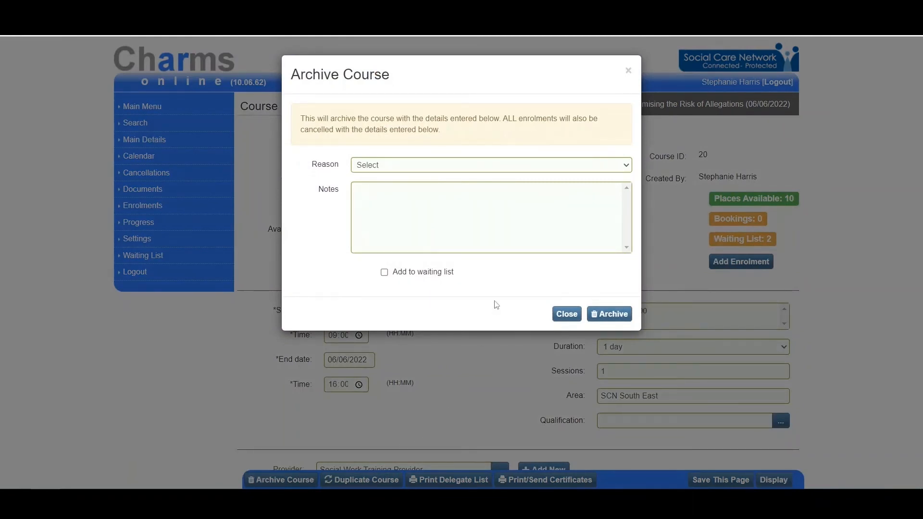
pyautogui.click(611, 169)
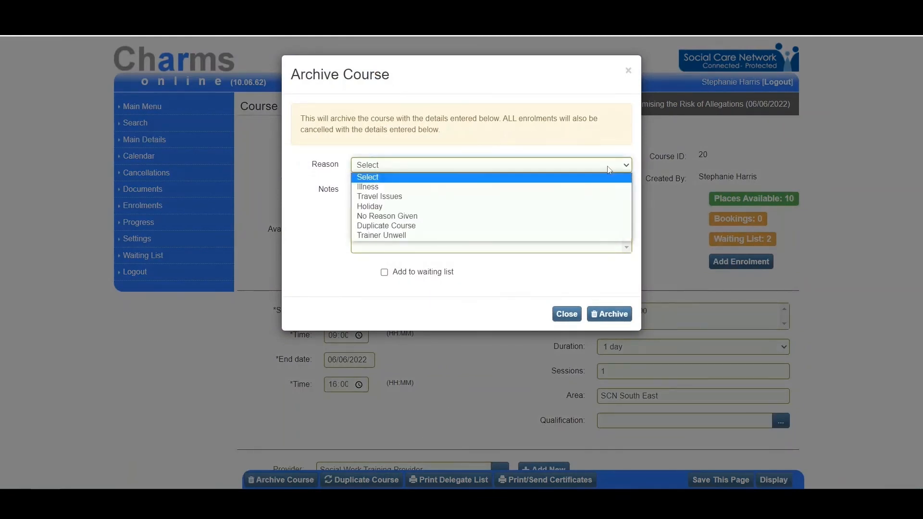
pyautogui.click(424, 225)
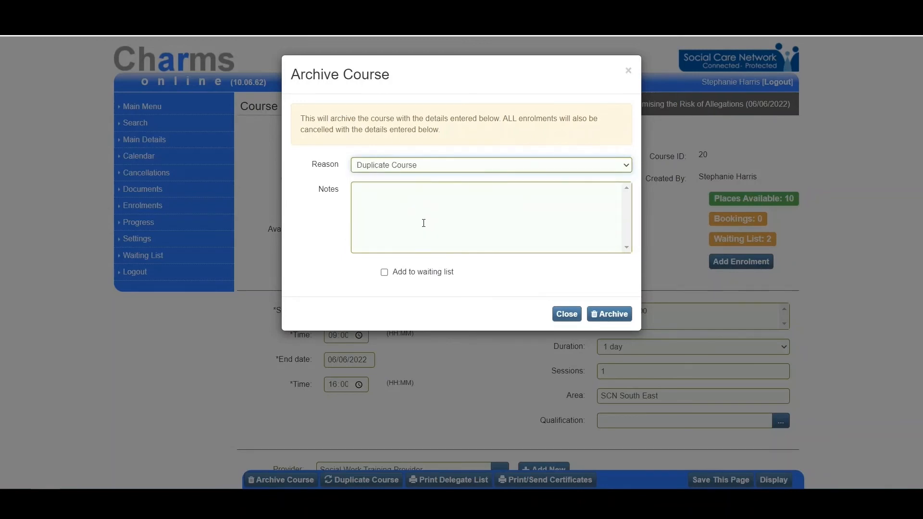
pyautogui.click(423, 224)
pyautogui.write('Duplicate')
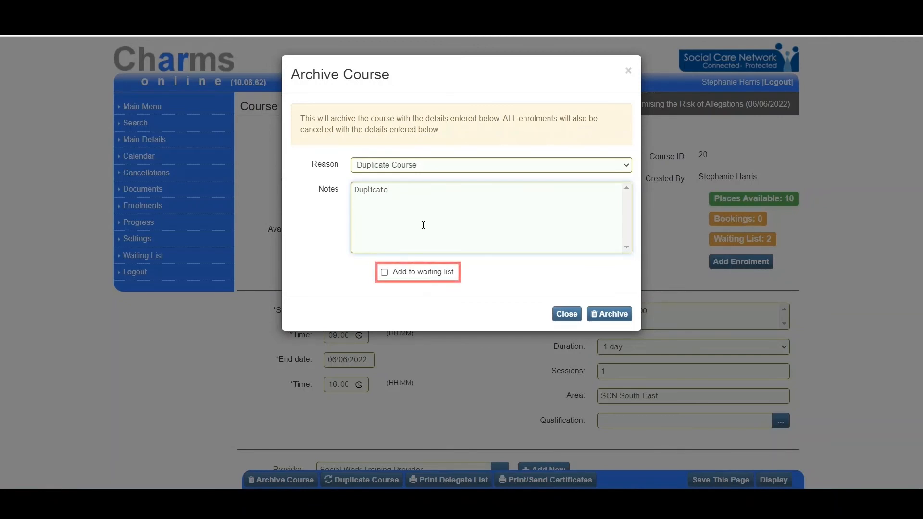
pyautogui.click(384, 272)
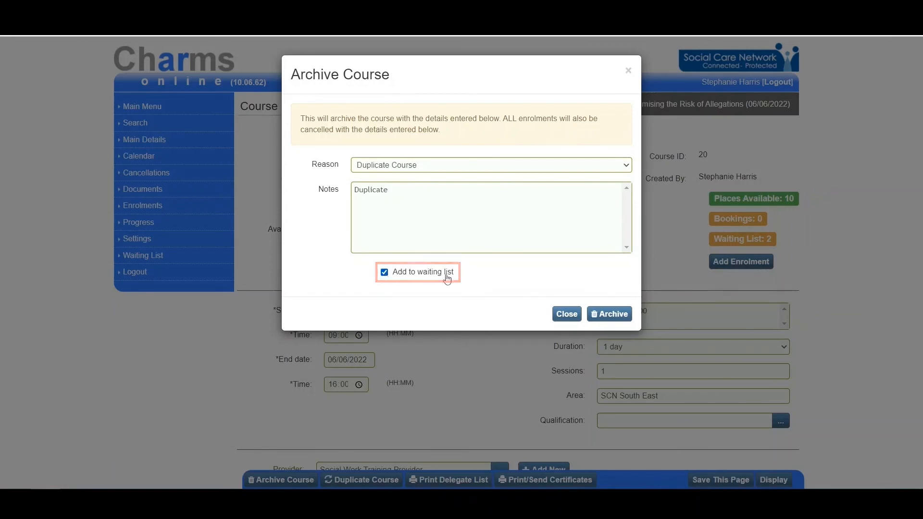
pyautogui.click(608, 314)
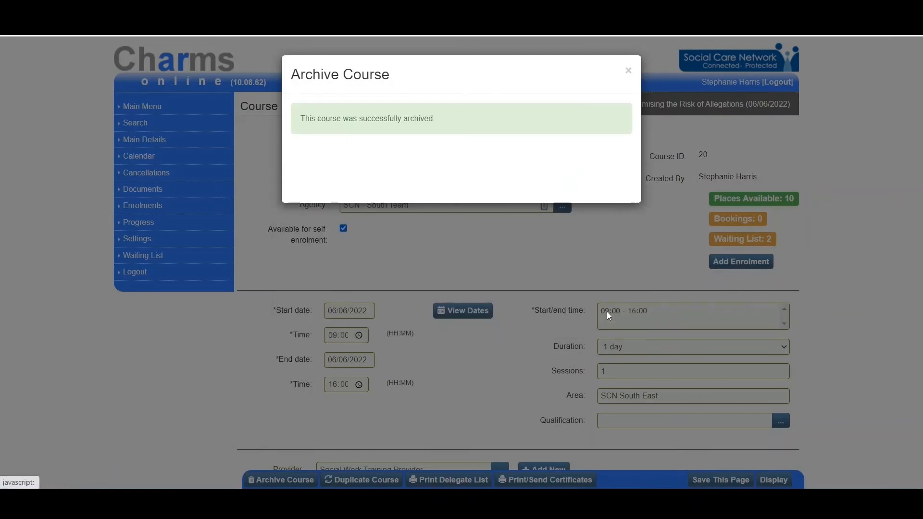
pyautogui.click(629, 72)
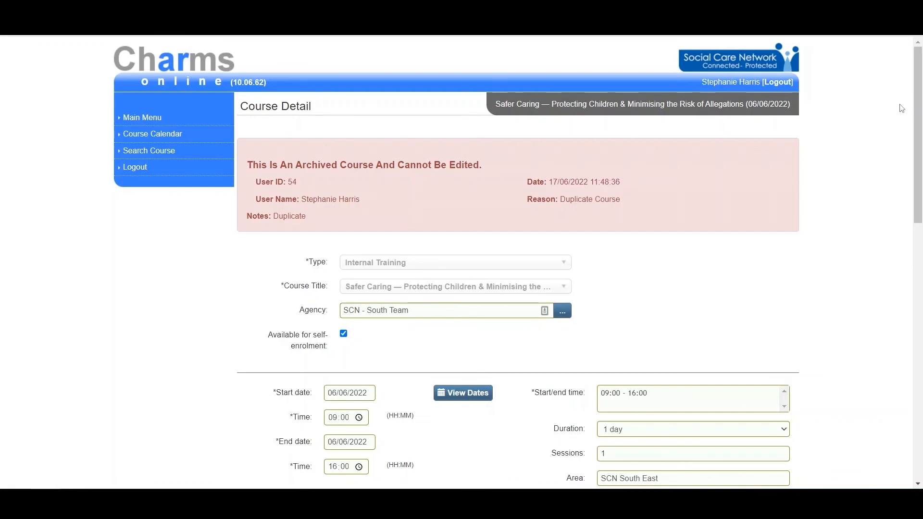
# Search all training courses with archived ones included.
pyautogui.click(150, 152)
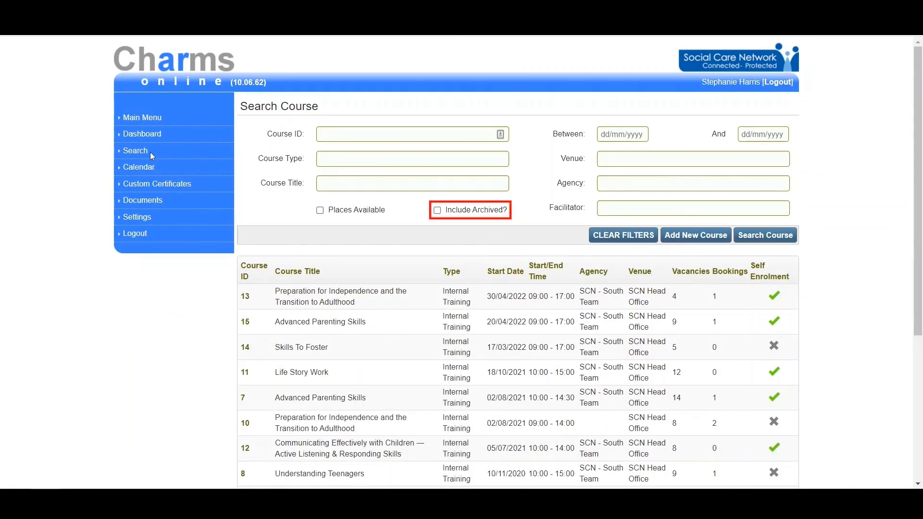
pyautogui.click(437, 210)
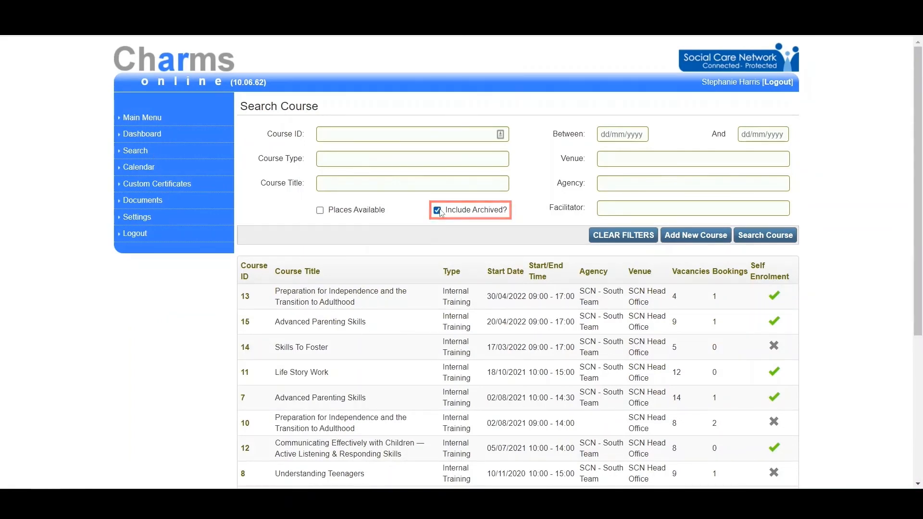
pyautogui.click(749, 236)
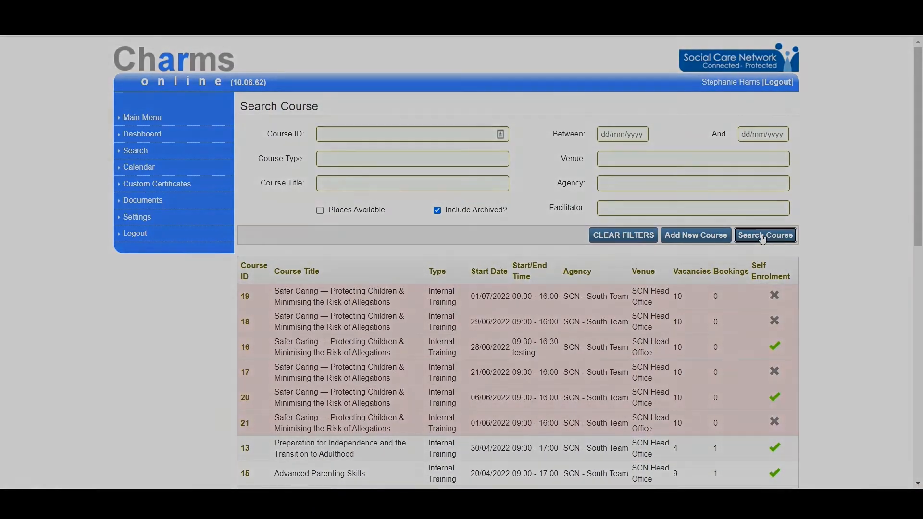